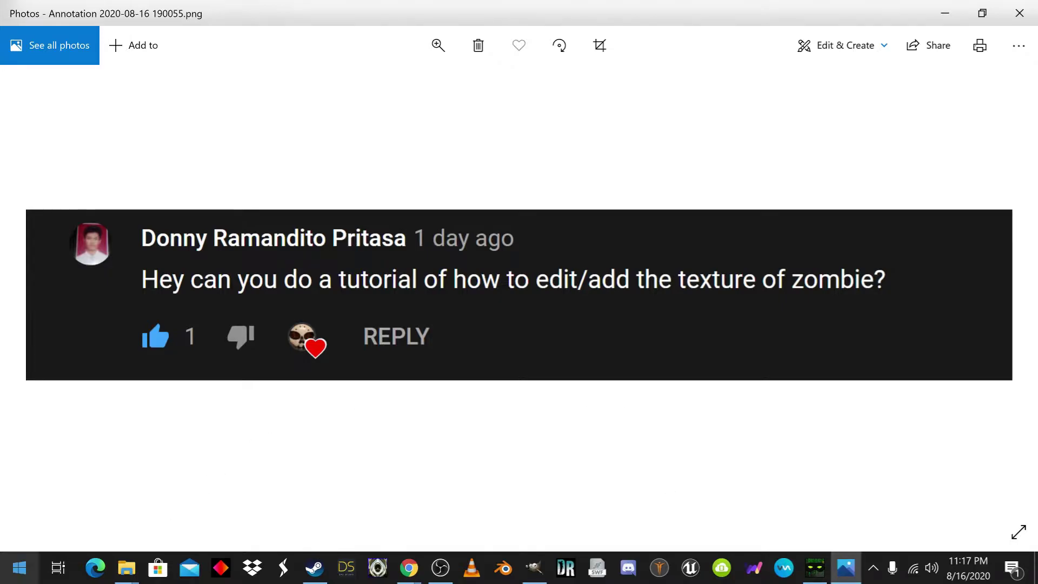
Step: Leave Photos and bring up the Dead Rising nativeWin64 Explorer window
left_click(120, 569)
Step: Find and select arcromsystem_common.arc (89.0 MB) among the nativeWin64 folder's 1,196 files
left_click(243, 507)
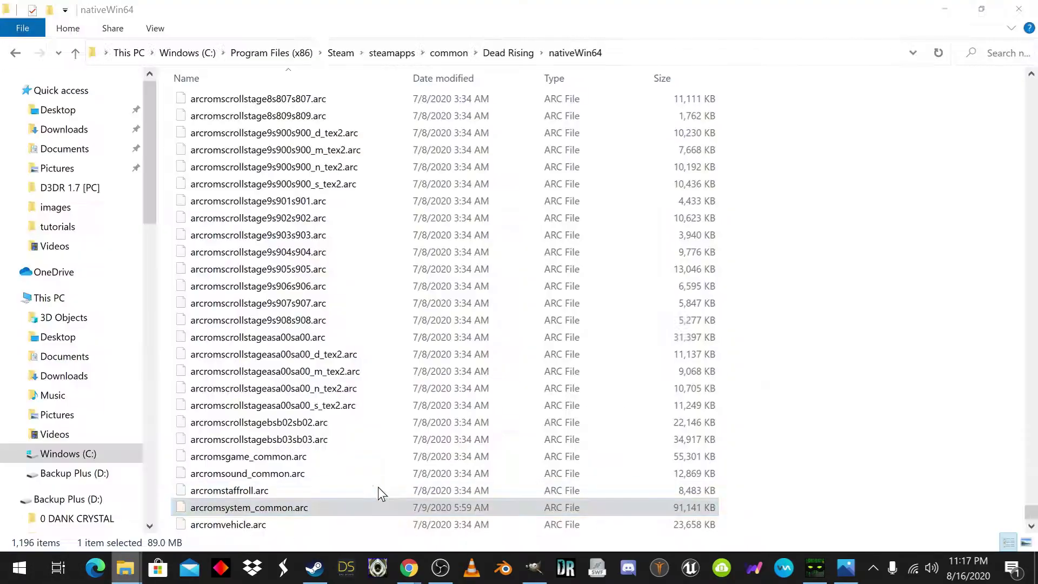
left_click(507, 56)
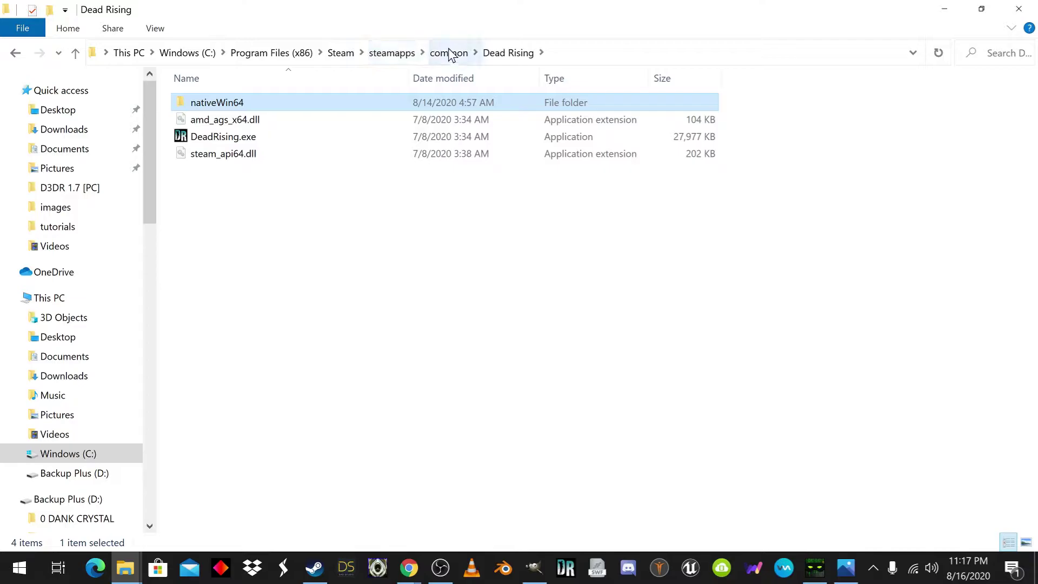
double_click(269, 102)
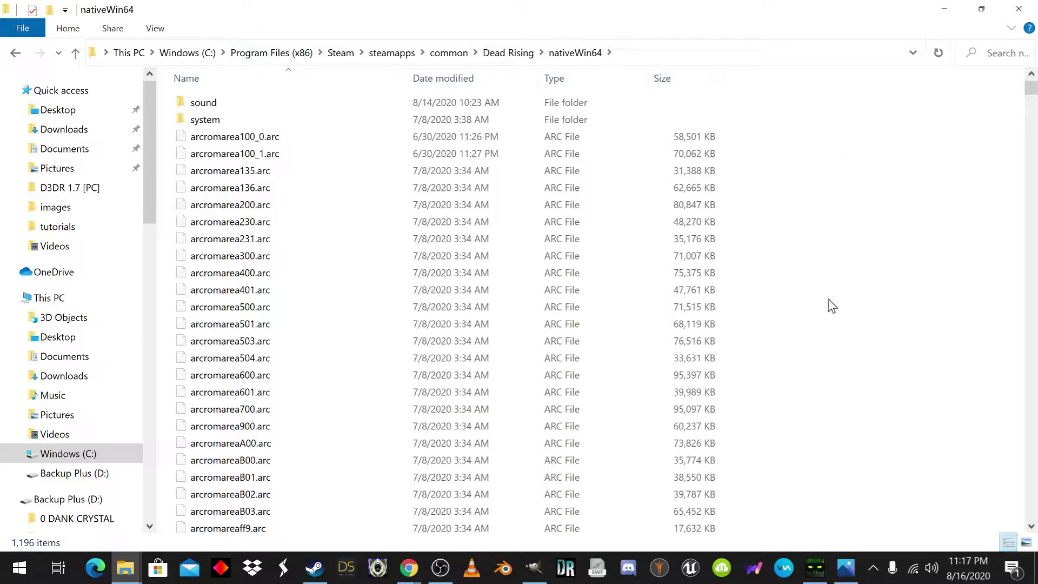
left_click_drag(1030, 88, 1030, 511)
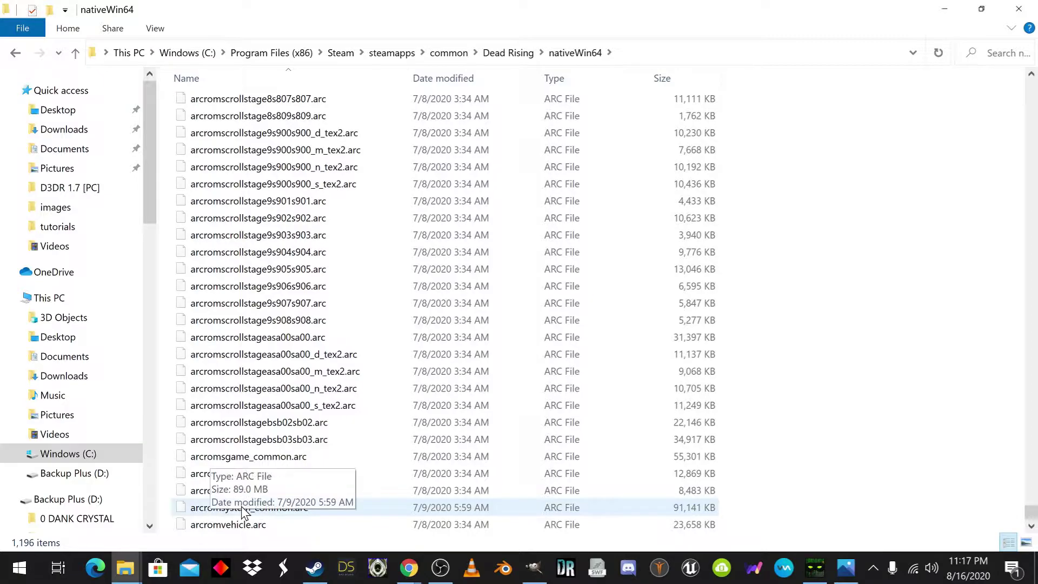
left_click(280, 511)
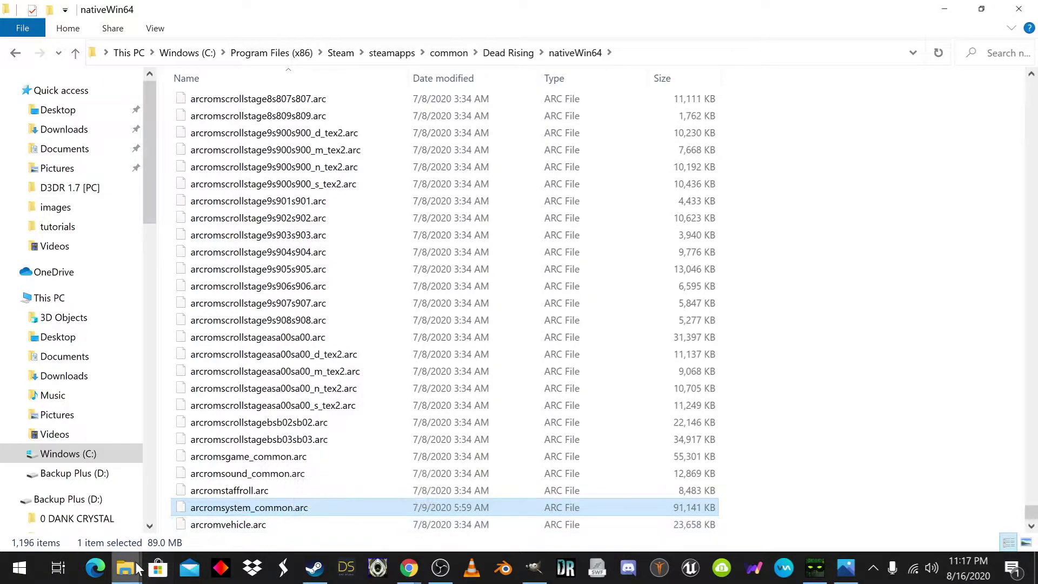
mouse_move(135, 569)
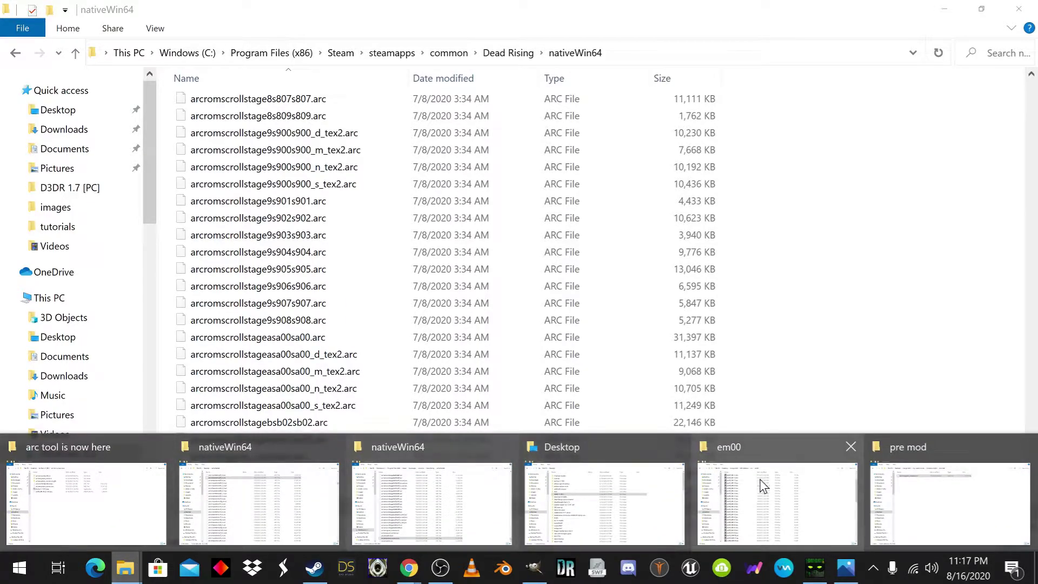
Step: Unpack arcromsystem_common.arc by dropping it onto ArcTool 1.7 [PC].exe in 'arc tool is now here'
left_click(122, 542)
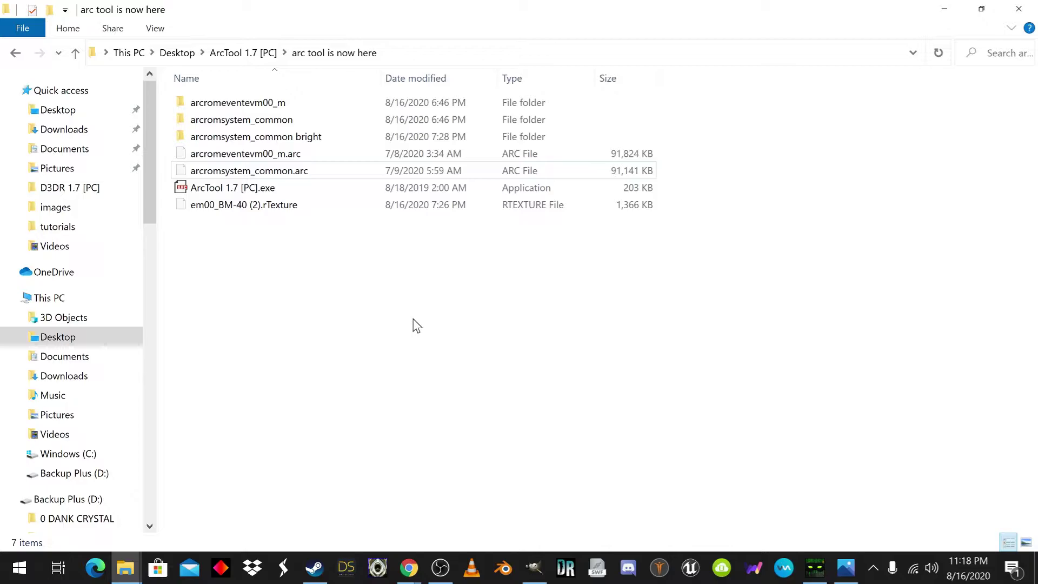
left_click(242, 173)
left_click_drag(240, 172, 233, 189)
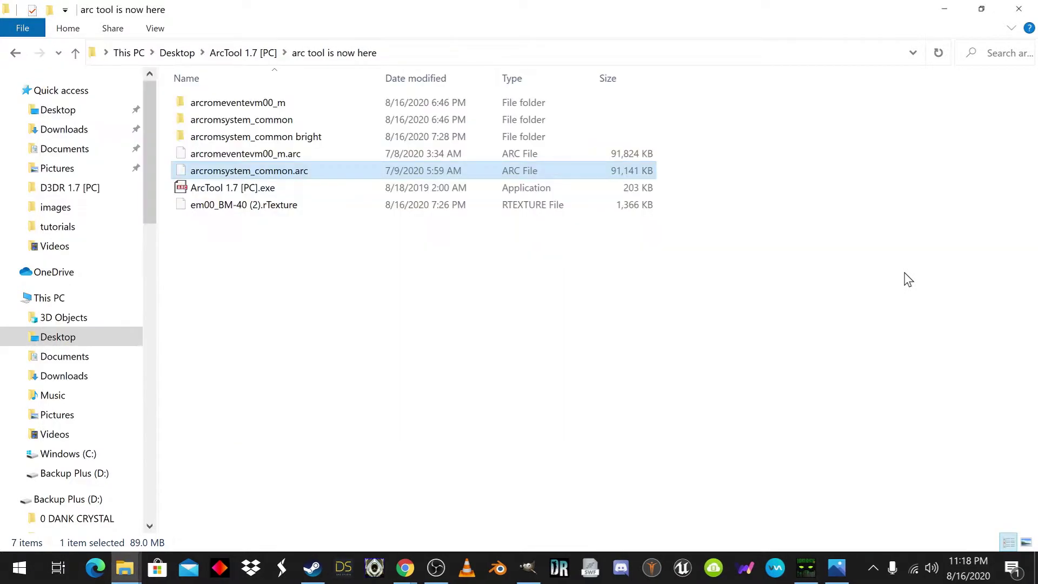
Step: Go into arcromsystem_common\model\em\em00 and select em00_BM-40.rTexture
double_click(270, 126)
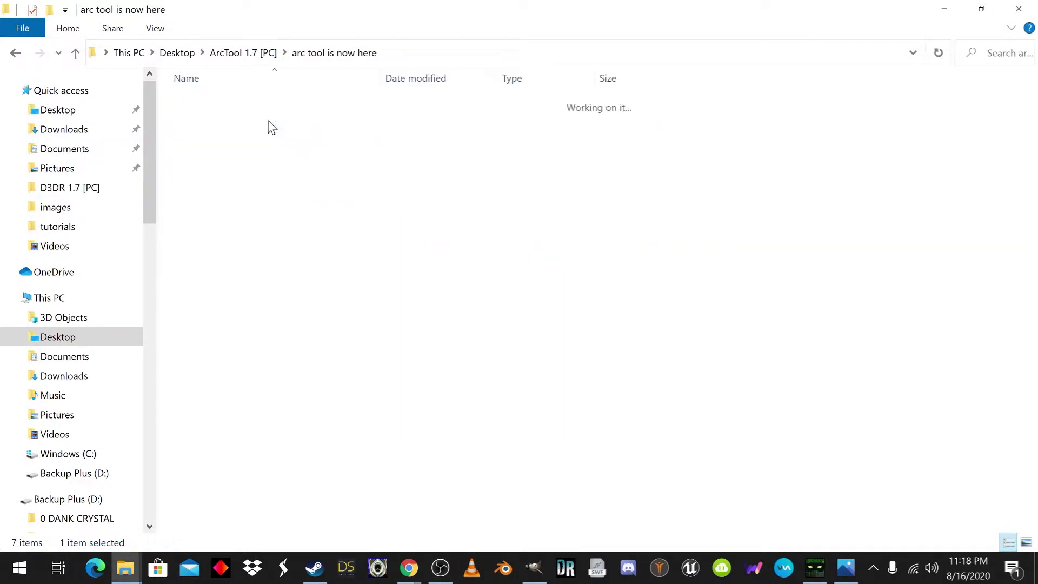
double_click(276, 139)
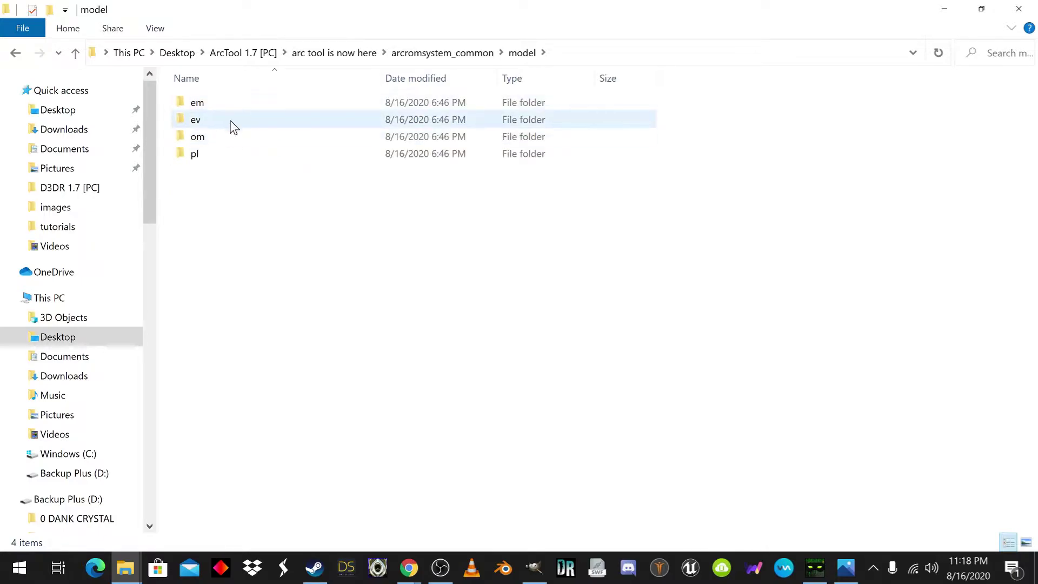
double_click(228, 102)
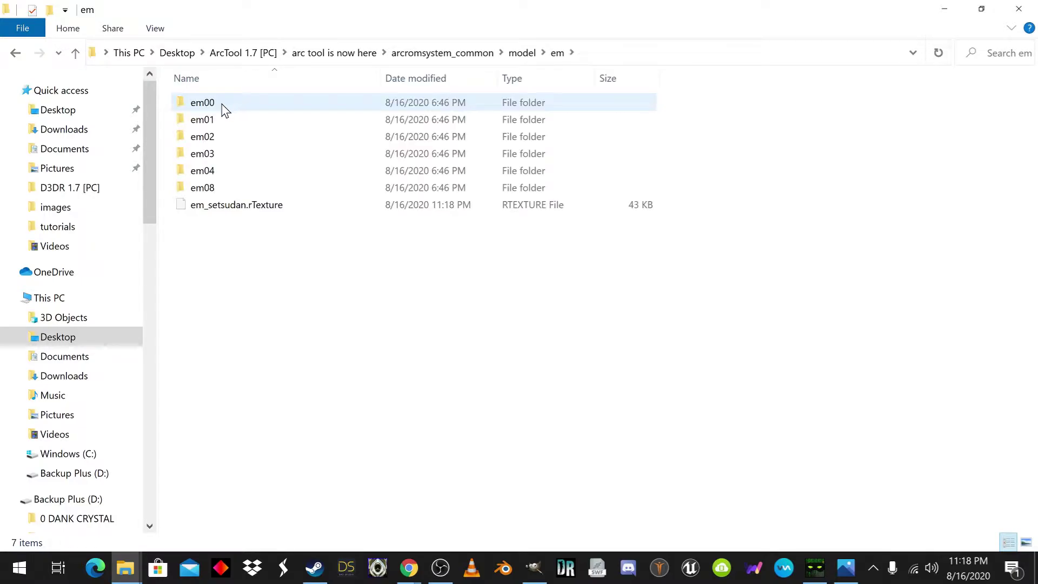
double_click(214, 104)
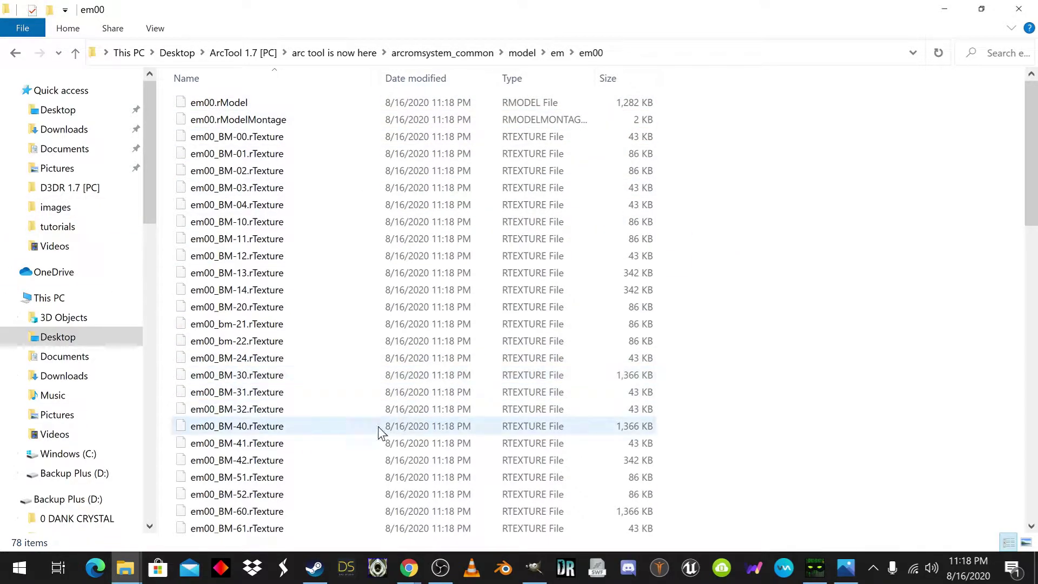
left_click(259, 428)
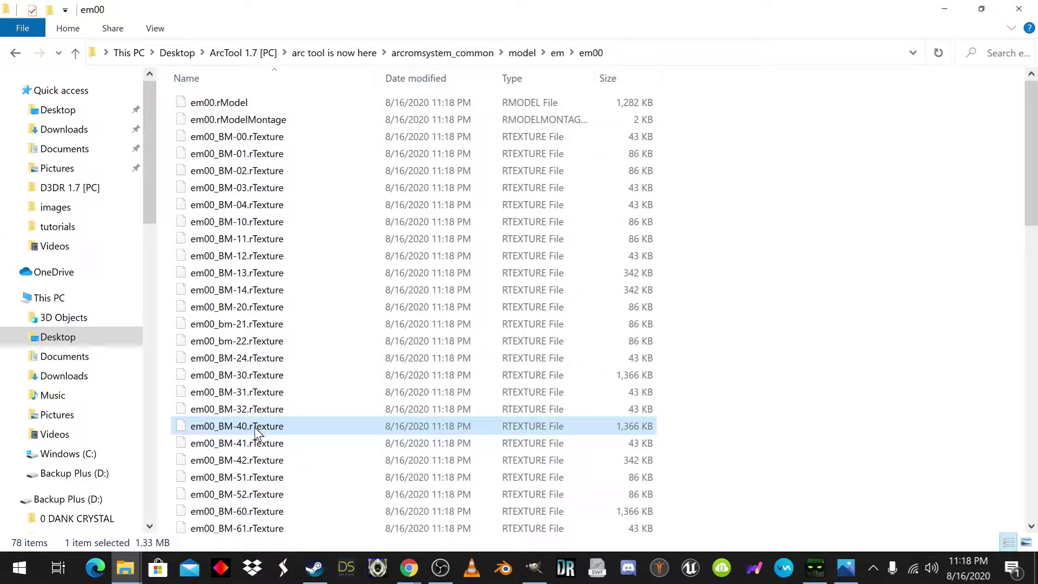
Step: Open the Desktop's D3DR 1.7 [PC] folder holding em00_BM-40.rTexture and em00_BM-40.dds
mouse_move(125, 567)
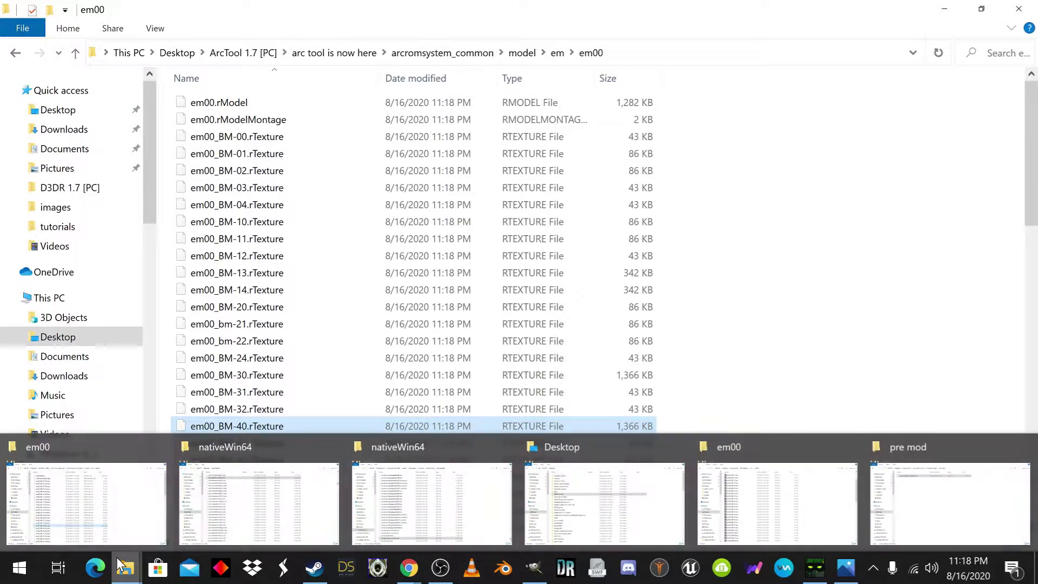
mouse_move(662, 476)
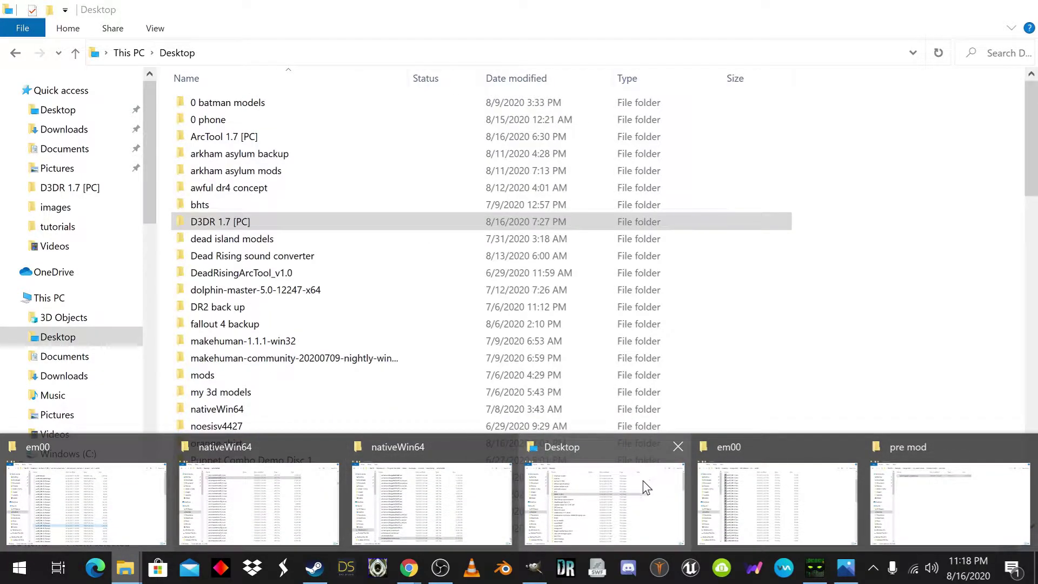
mouse_move(787, 486)
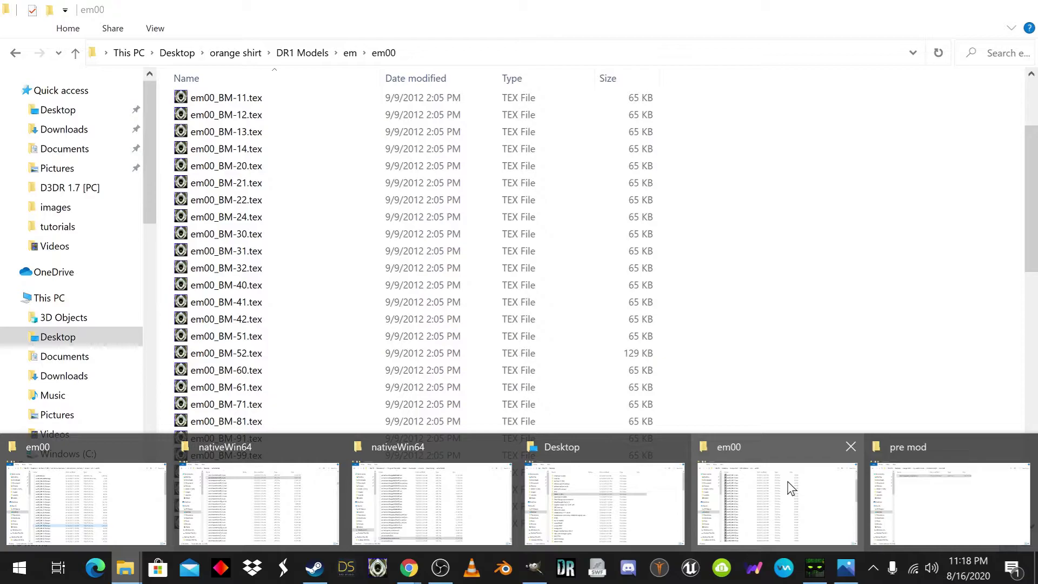
left_click(612, 488)
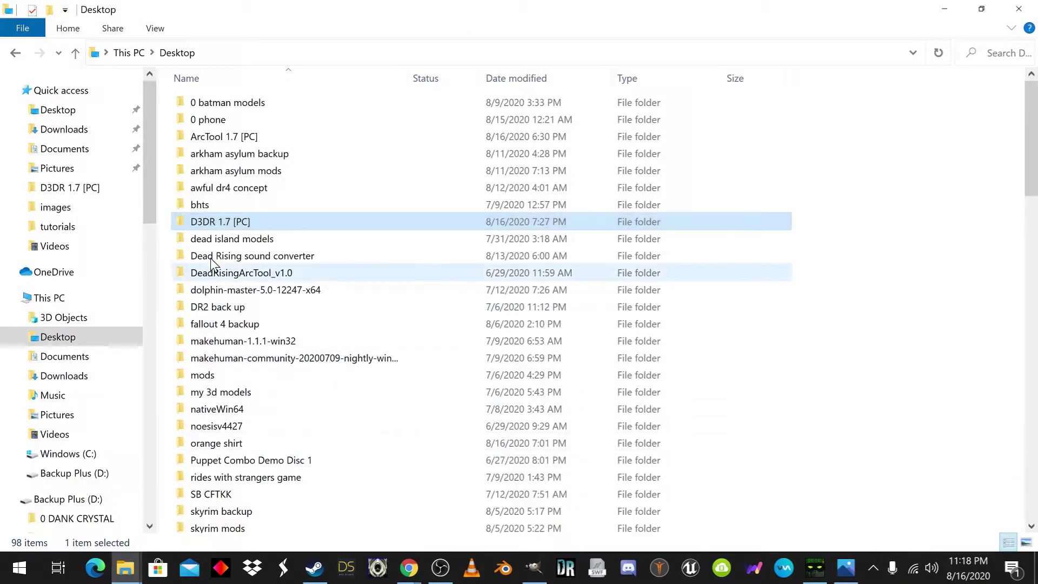
double_click(220, 224)
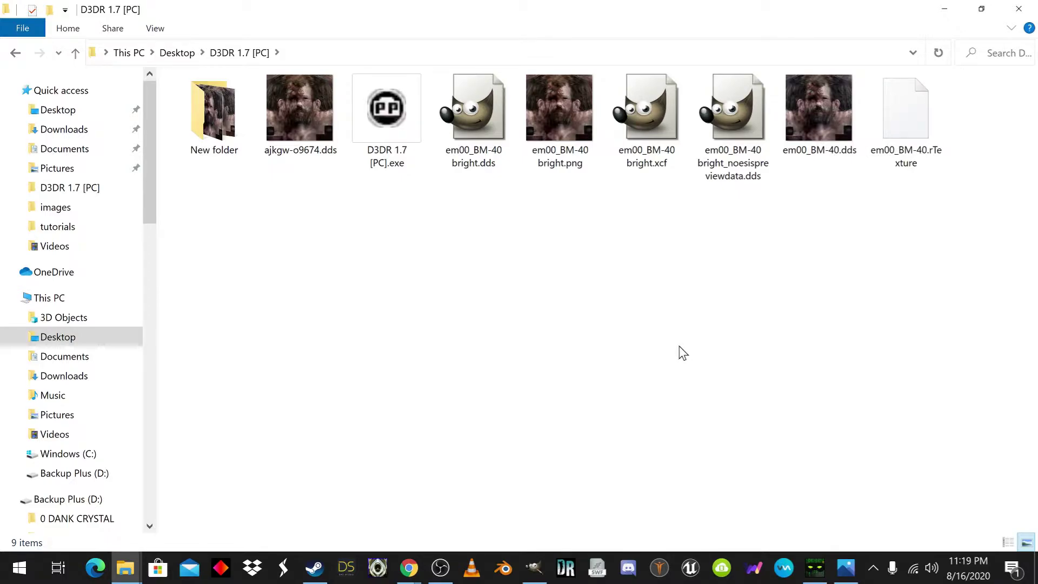
Step: In GIMP, toggle the em00_BM-40.dds layer to compare, then show its copy layer
left_click(544, 572)
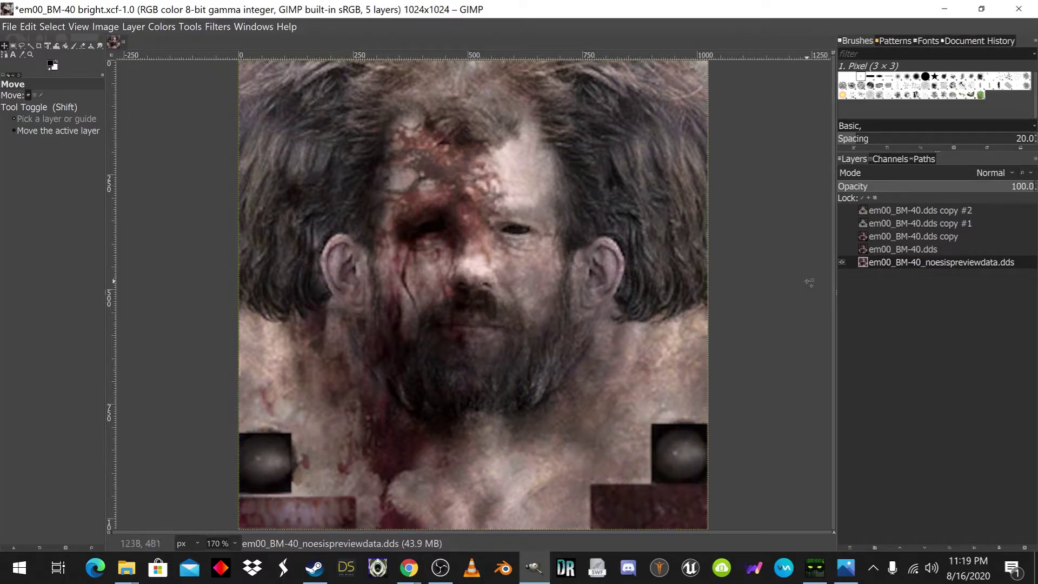
left_click(842, 249)
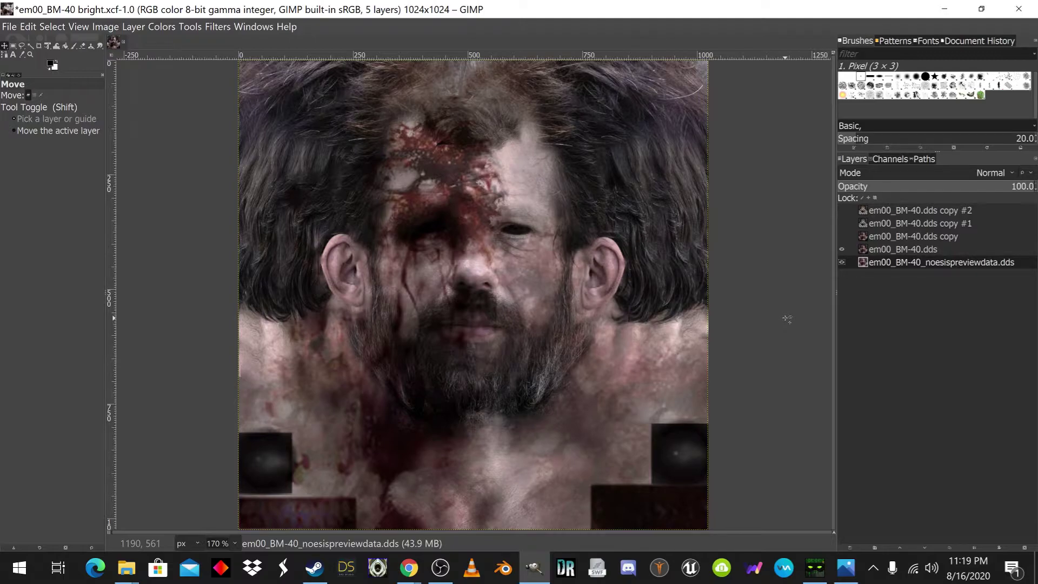
left_click(842, 249)
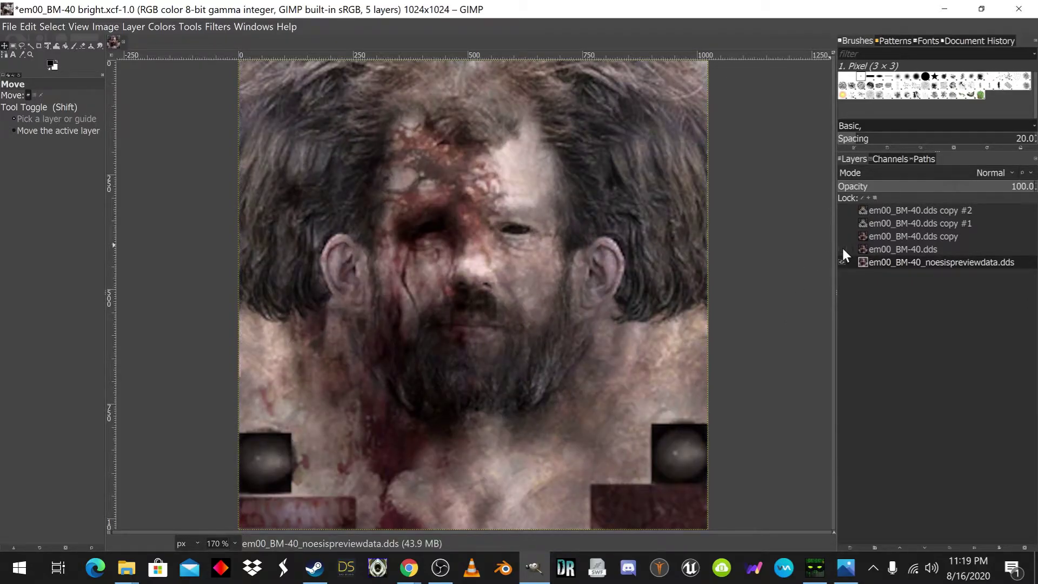
left_click(841, 249)
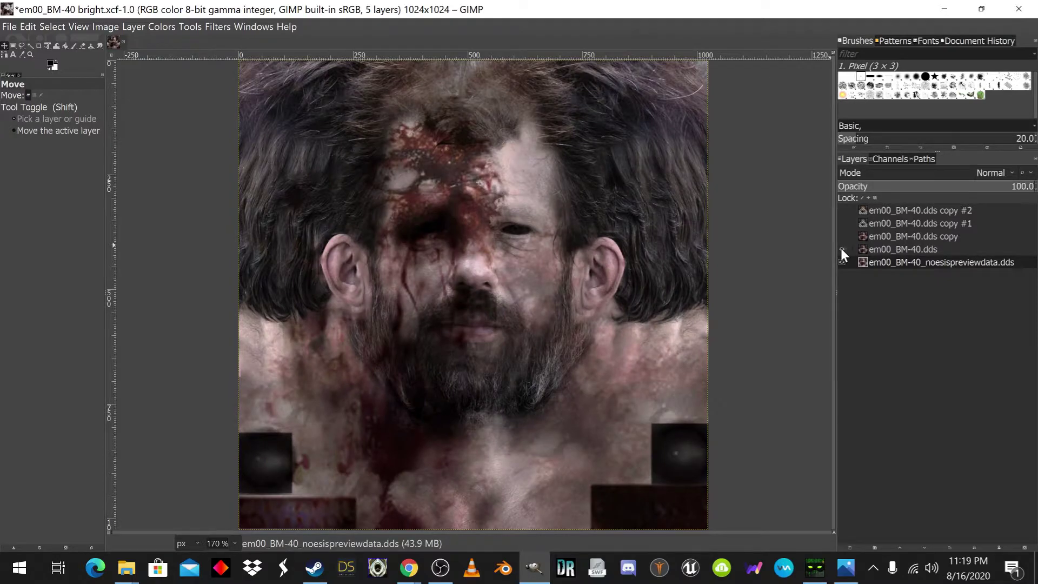
left_click(841, 249)
left_click(841, 248)
left_click(841, 235)
Step: Return to the D3DR 1.7 [PC] folder and check the 1024 x 1024 em00_BM-40 bright.png
mouse_move(125, 568)
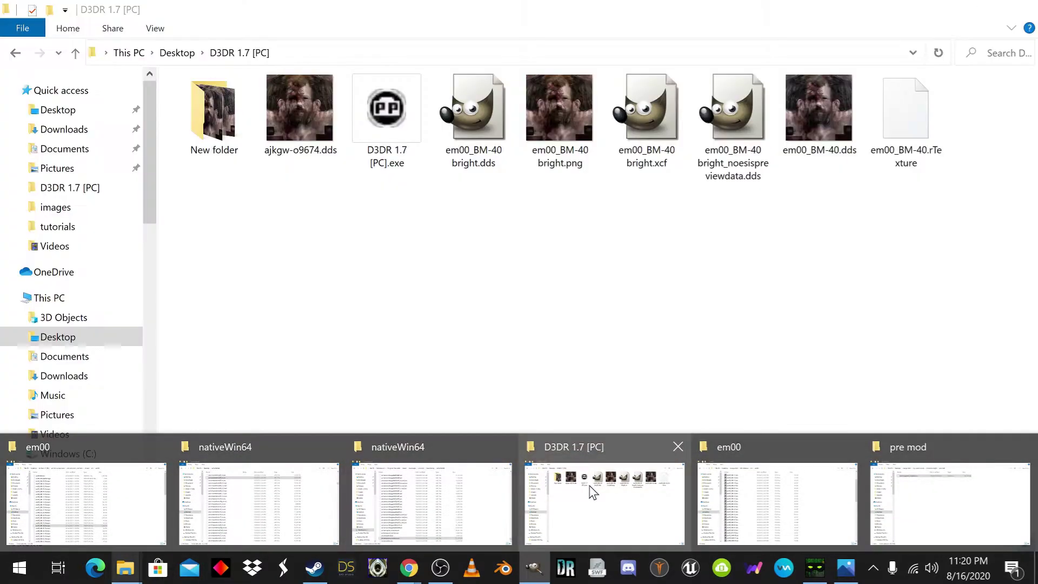
left_click(591, 491)
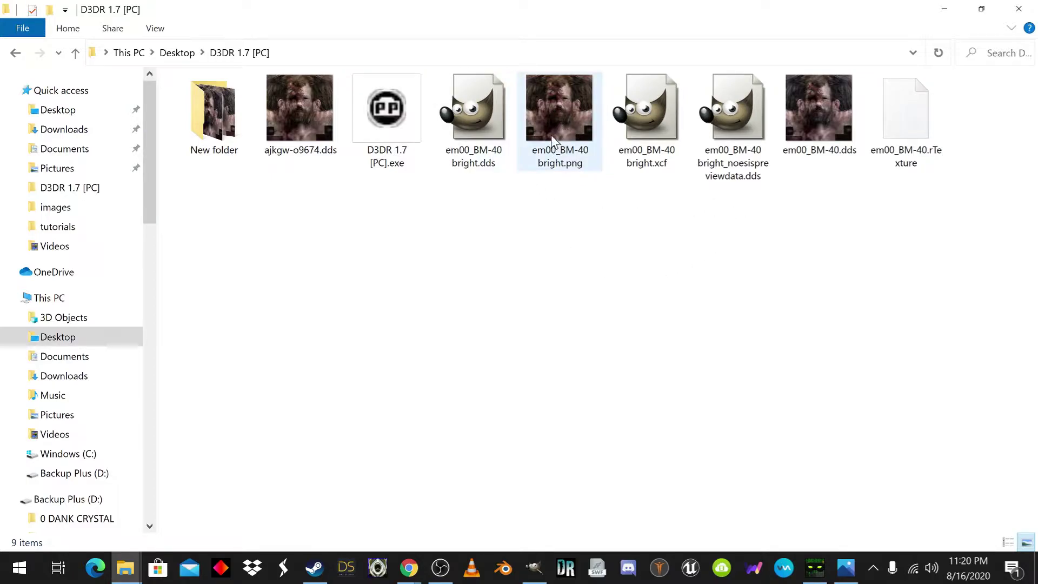
mouse_move(549, 134)
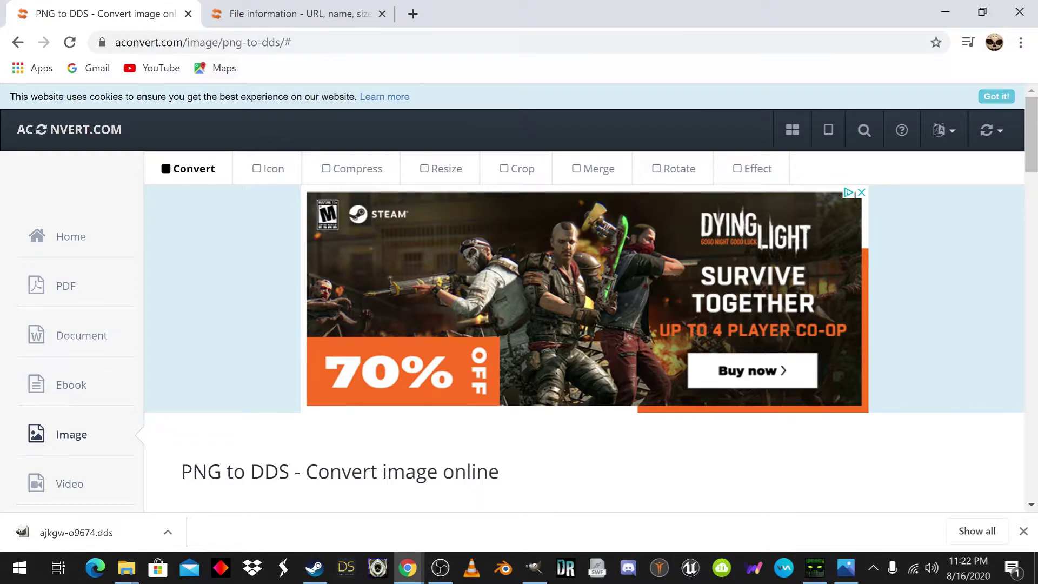
Step: Scroll to Conversion Results and open the File Information page for ajkgw-o9674.dds
scroll(218, 373, "down", 3)
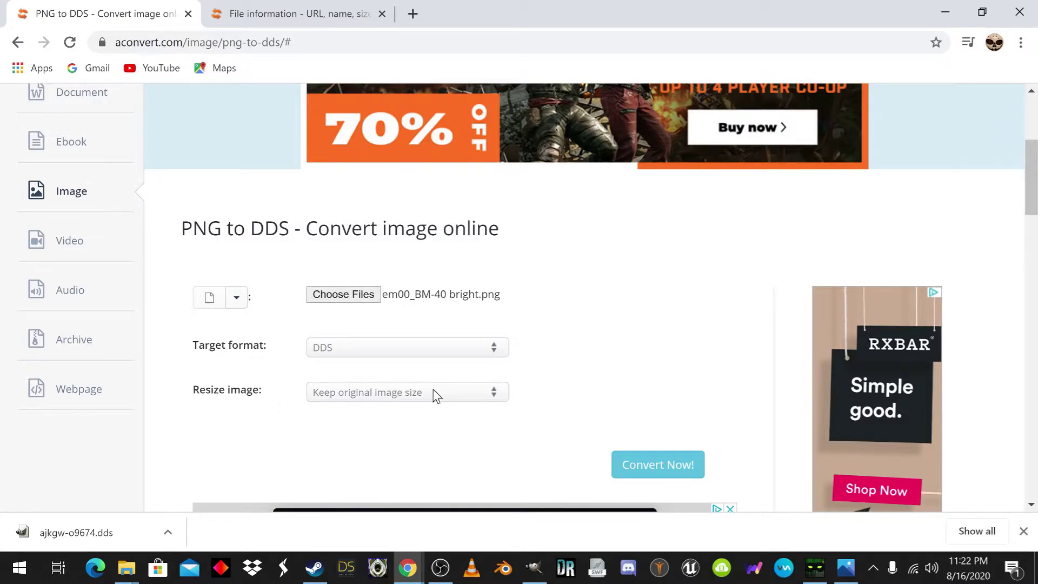
scroll(556, 383, "down", 6)
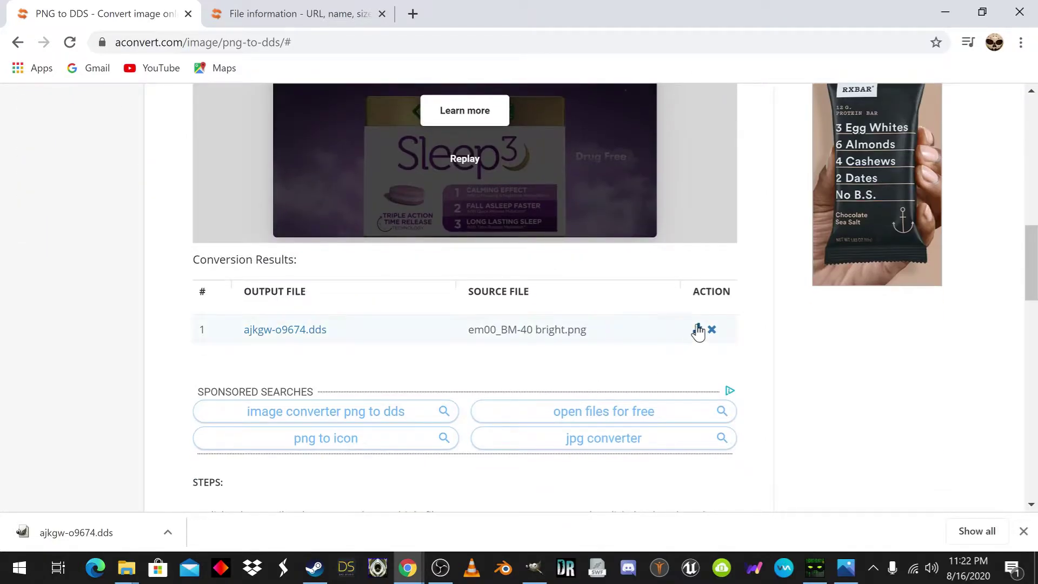
left_click(312, 7)
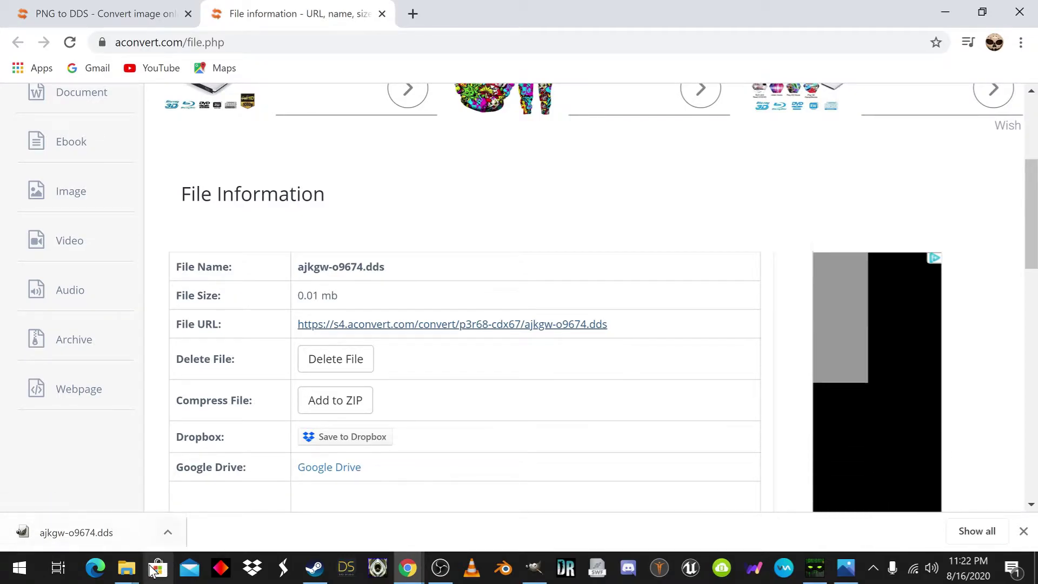
Step: Return to D3DR 1.7 [PC] and check ajkgw-o9674.dds beside em00_BM-40.rTexture
left_click(123, 570)
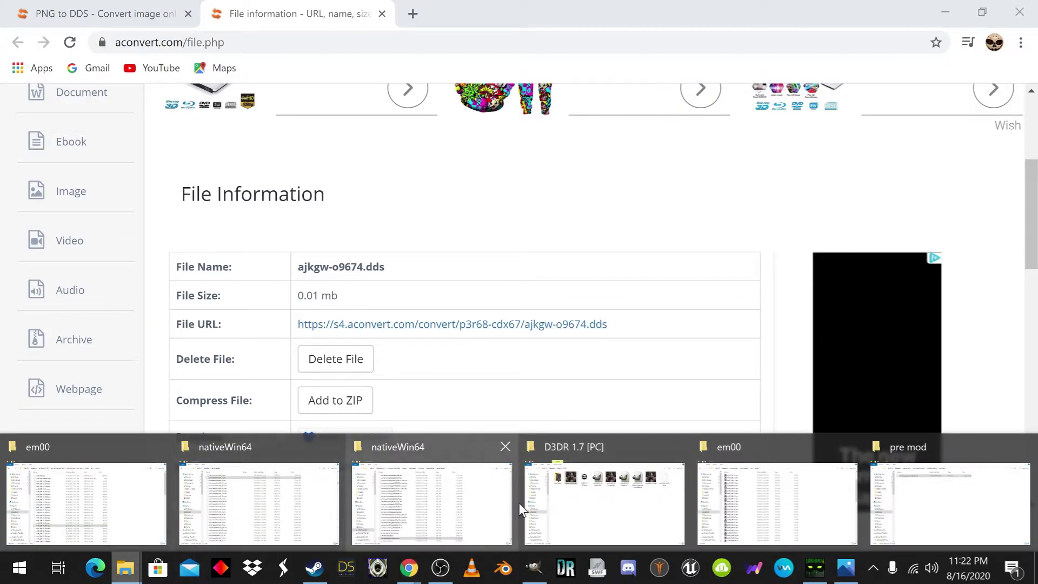
left_click(542, 500)
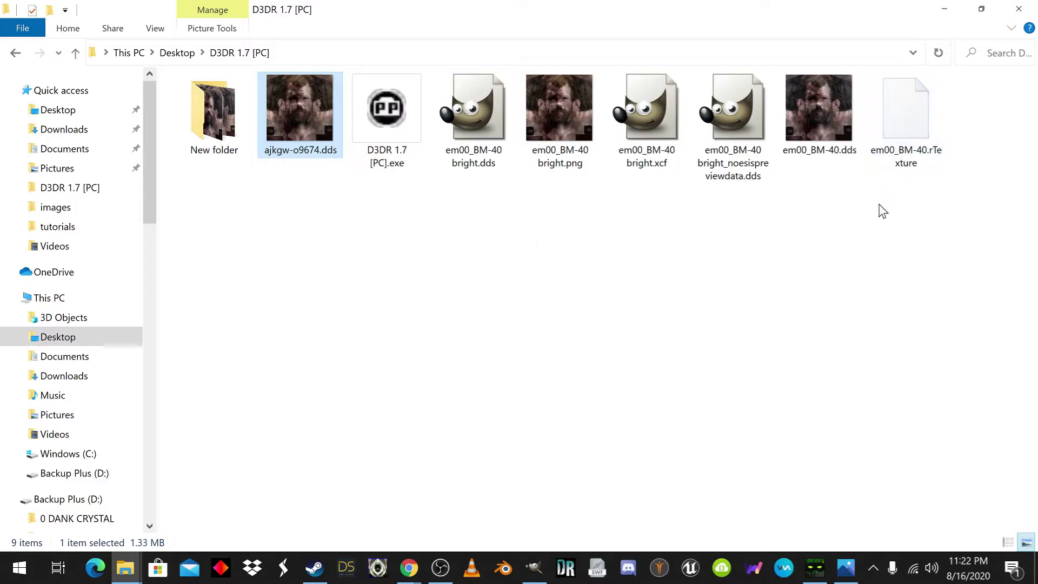
mouse_move(915, 139)
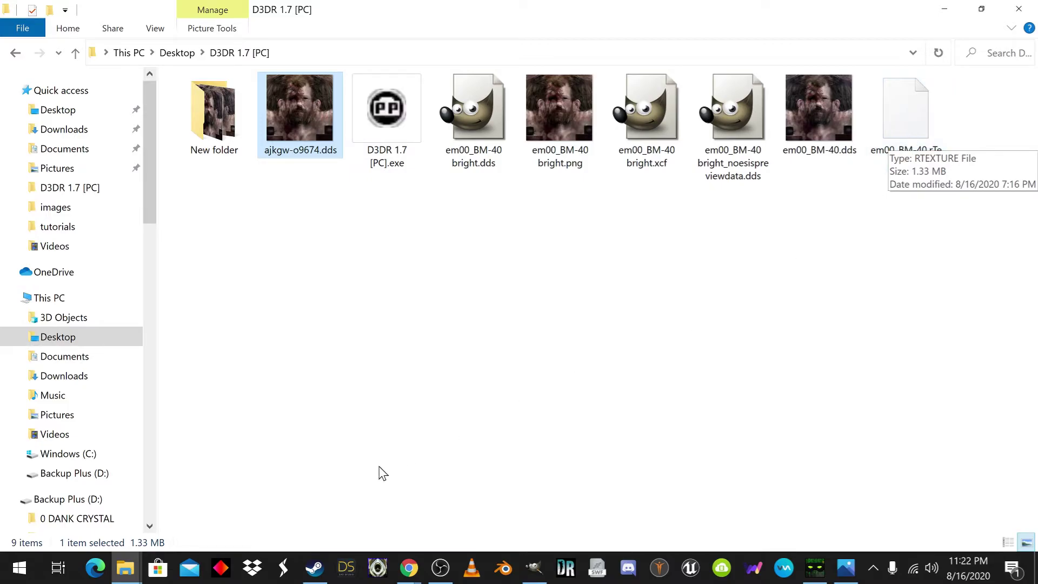
left_click(132, 581)
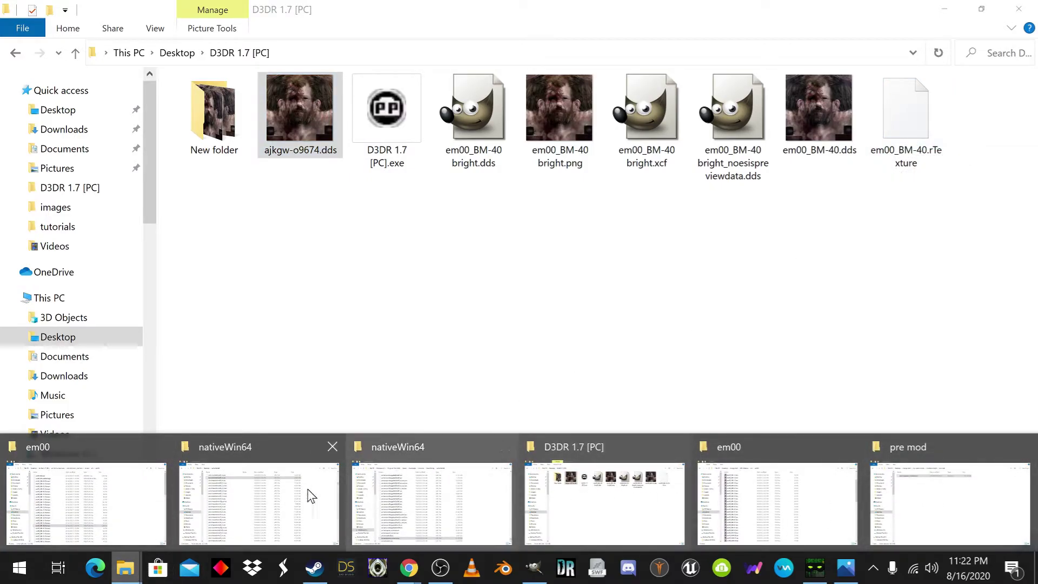
Step: Bring back the em00 folder listing em00_BM-40.rTexture at 1,366 KB
left_click(127, 498)
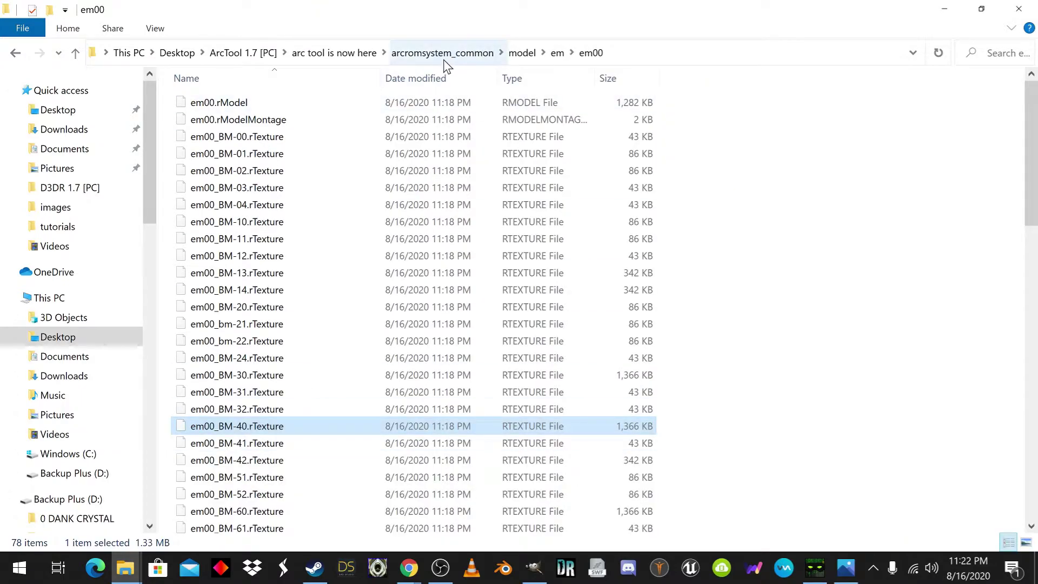